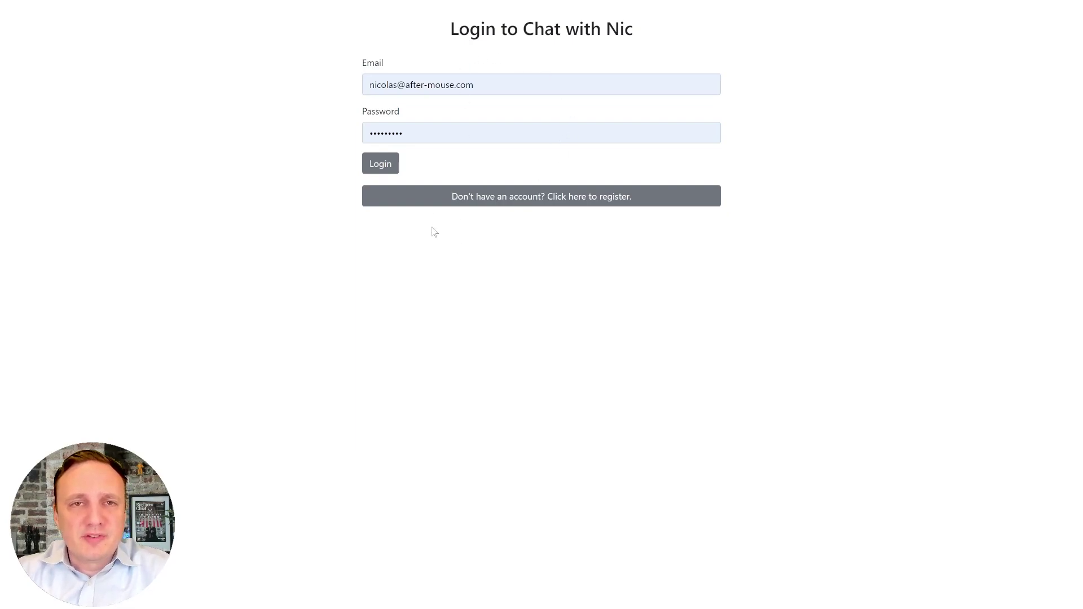
Step: Log in to Chat with Nic by going from the registration form back to the login form
left_click(510, 197)
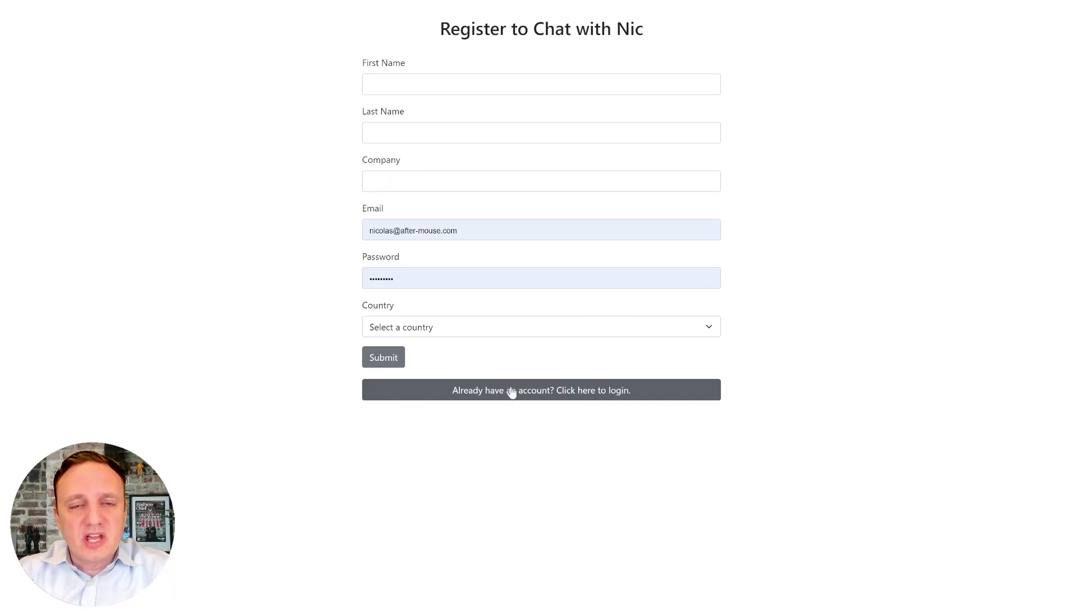
left_click(510, 393)
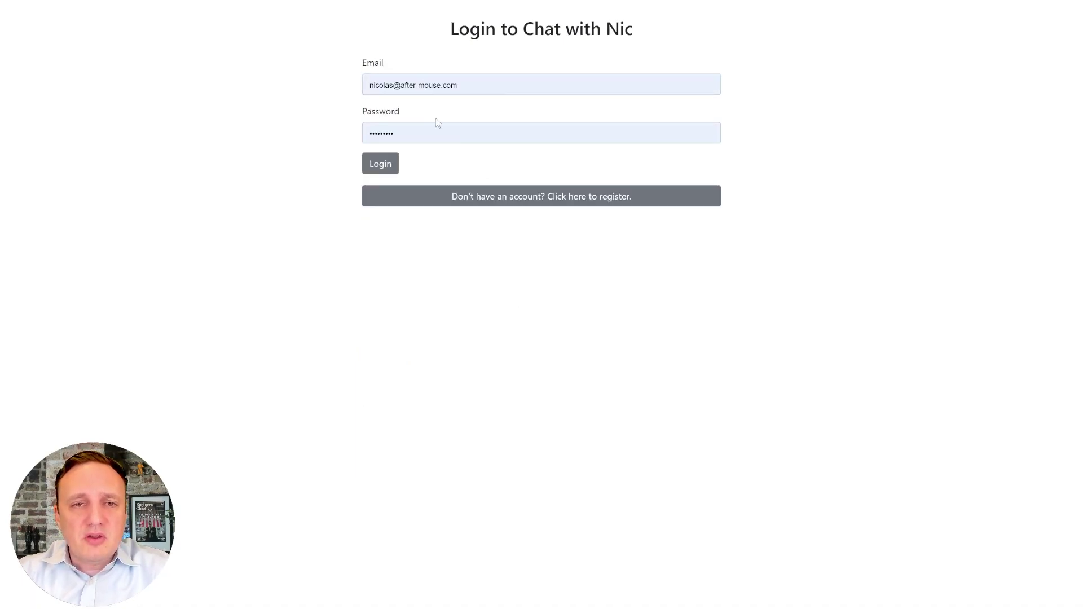
left_click(380, 164)
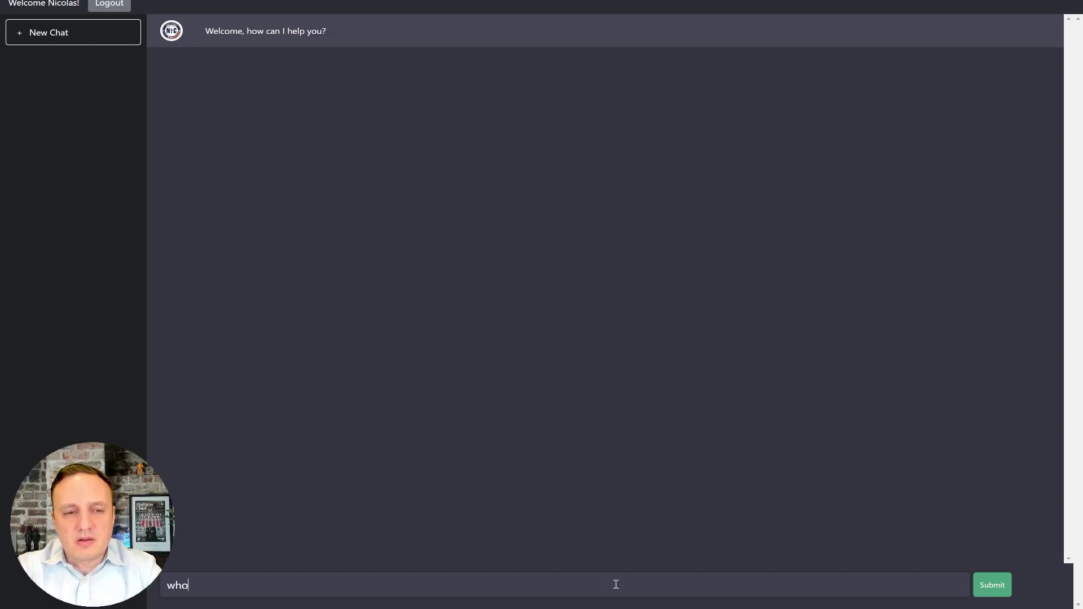
Step: Ask who the site's namesake is, then 'What is the CNCF?' and 'what is DevSecOps?'
type("is Nic Chaillan?")
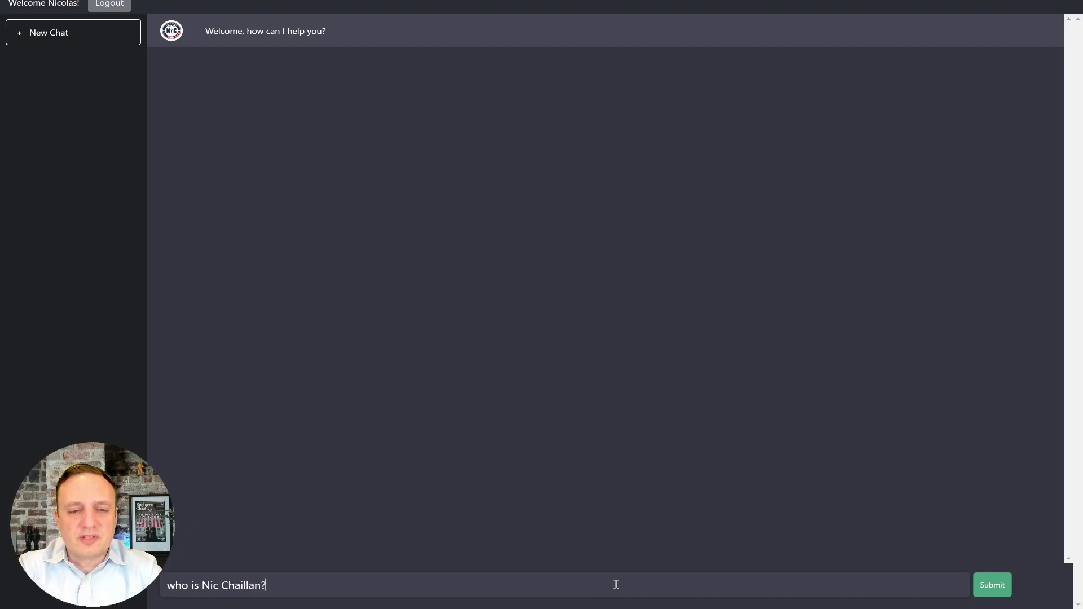
key("Return")
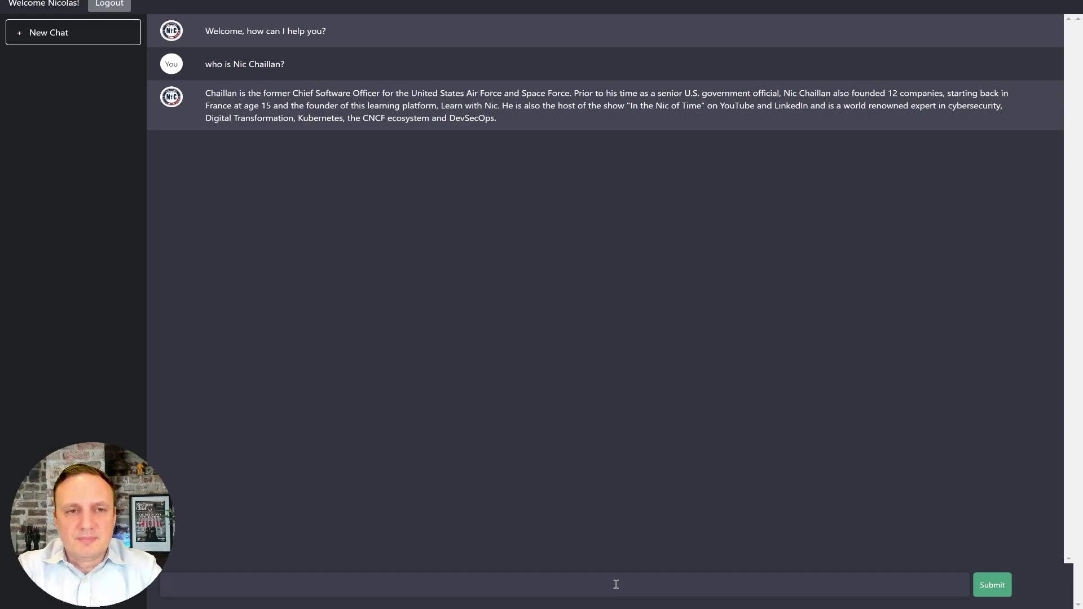
type("What is the CNCF?")
key("Return")
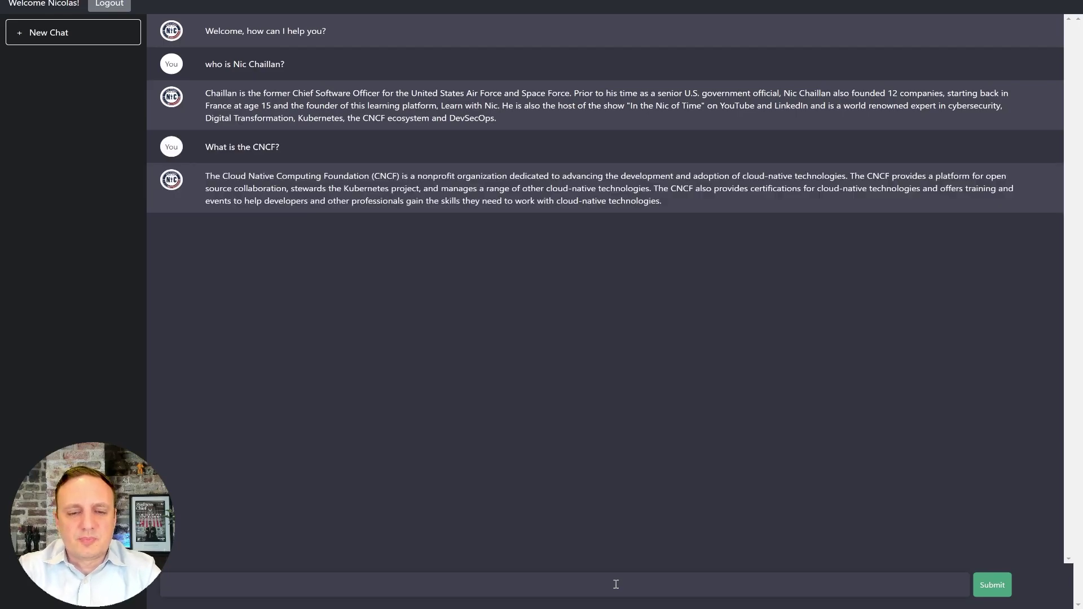
type("what is DevSecOps?")
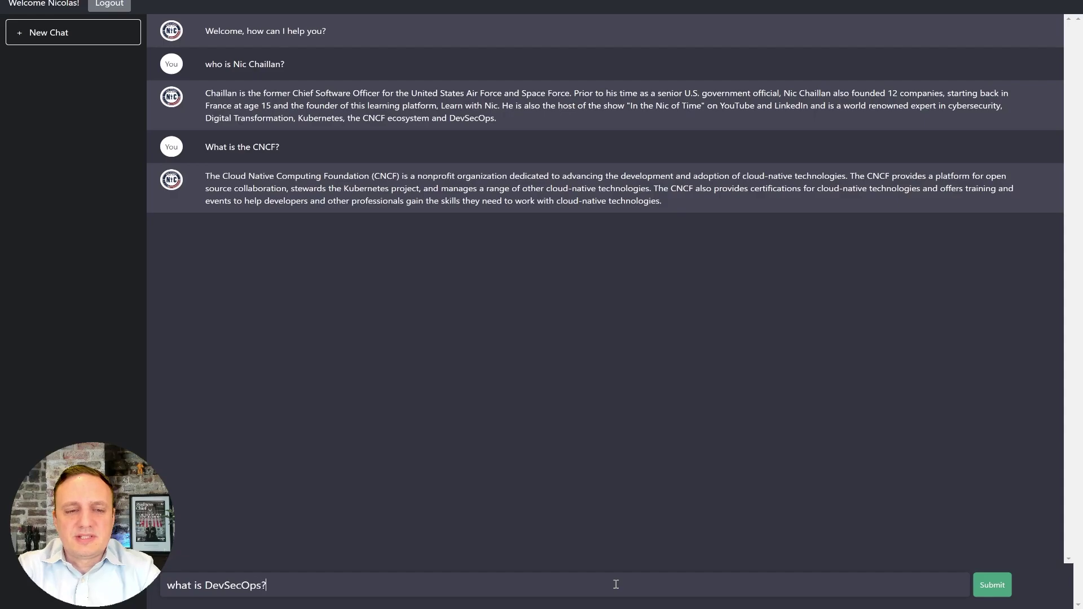
key("Return")
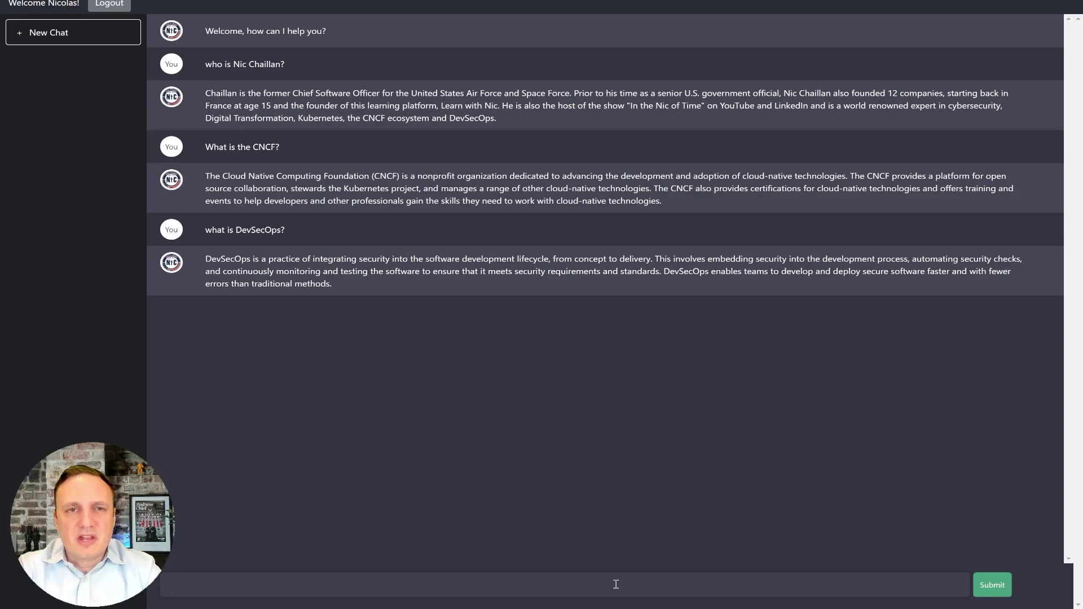
Step: Ask who the Air Force official is and 'who is Chief Information Officer of the Air Force?'
type("who")
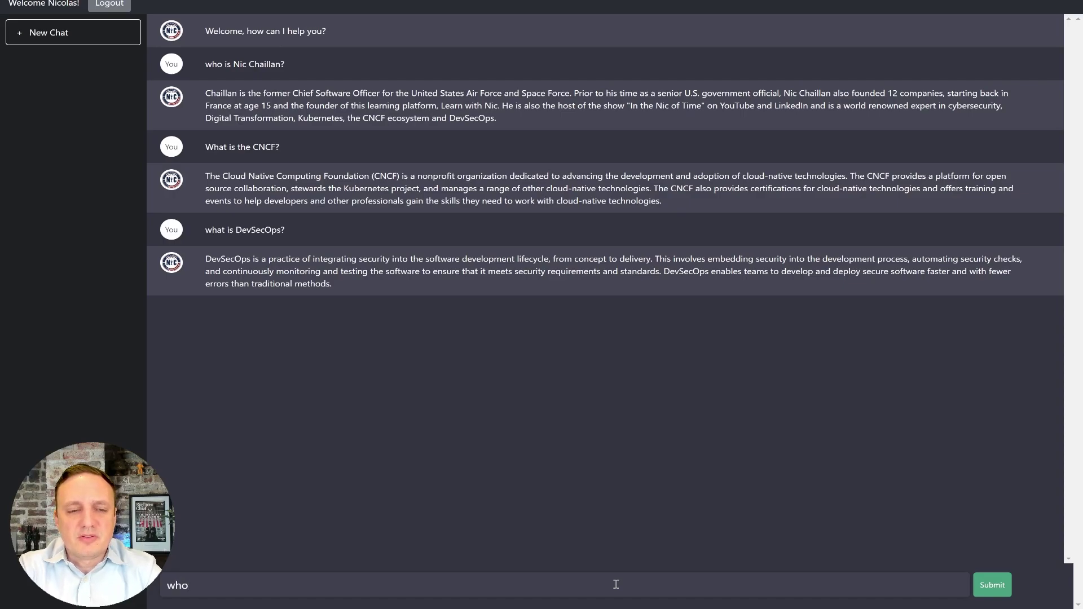
type(" is Lauren Knausenberger")
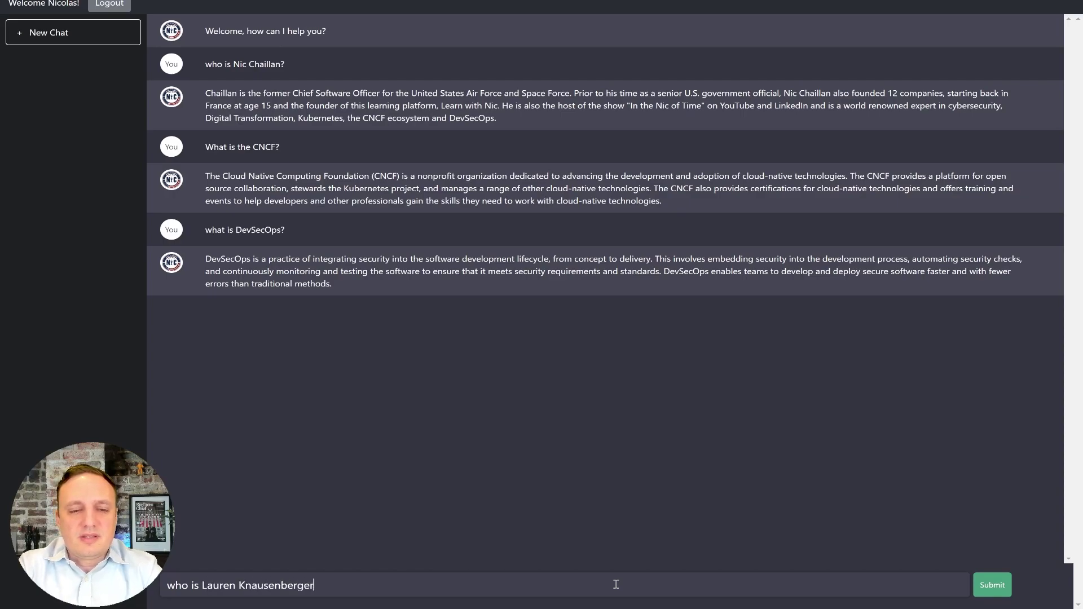
type("?")
key("Return")
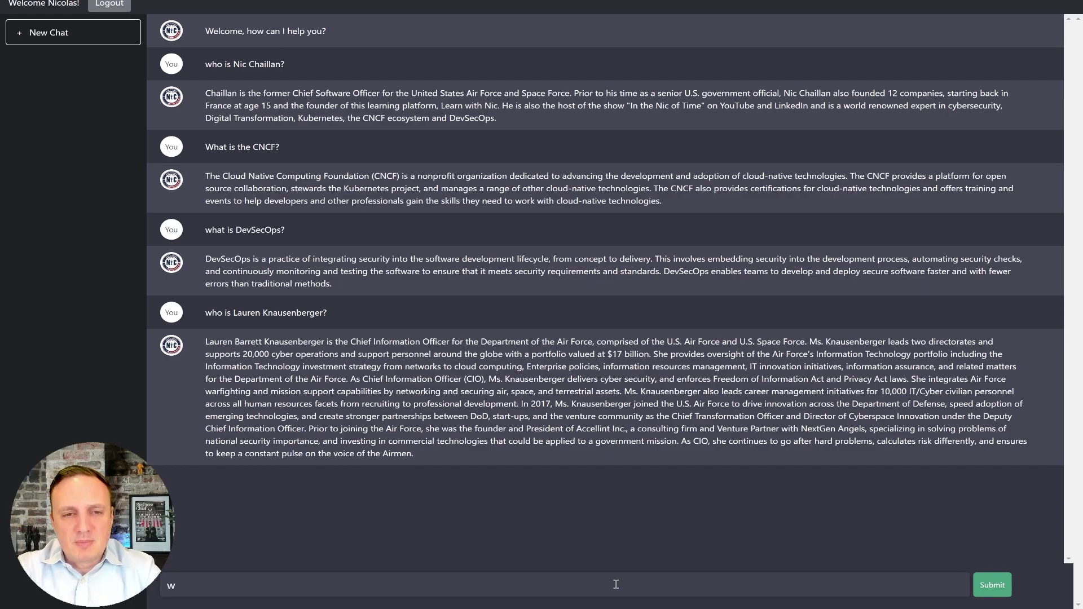
type("o")
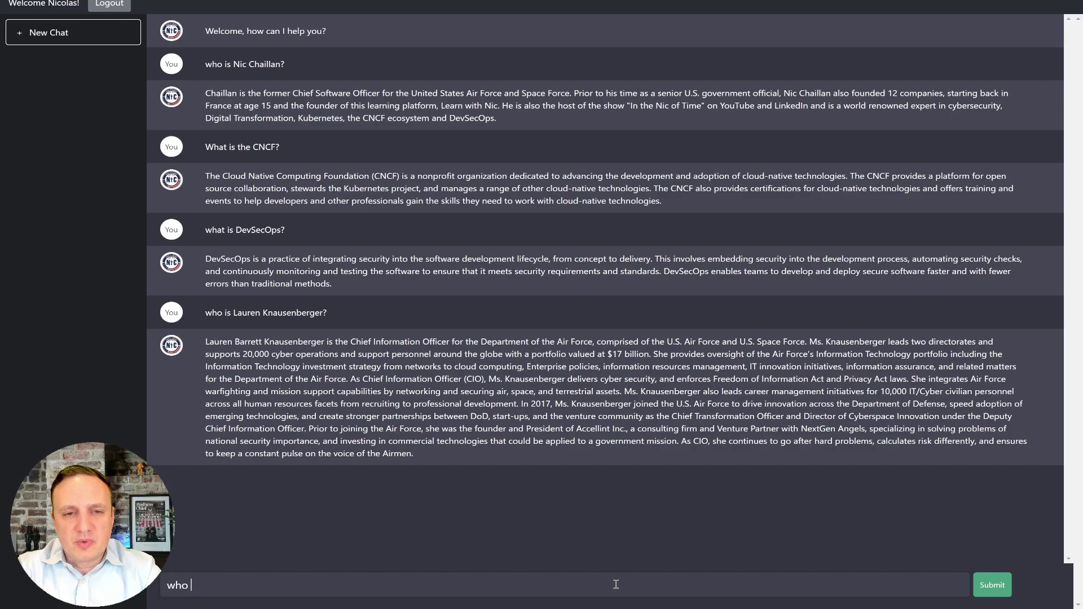
type(" is C")
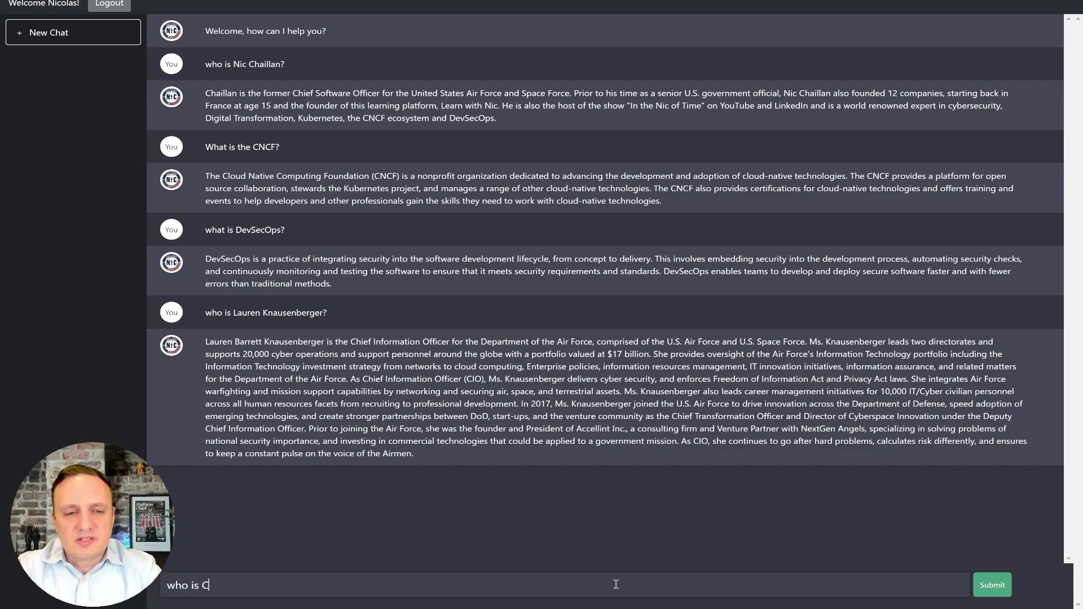
type("hief Information Offi")
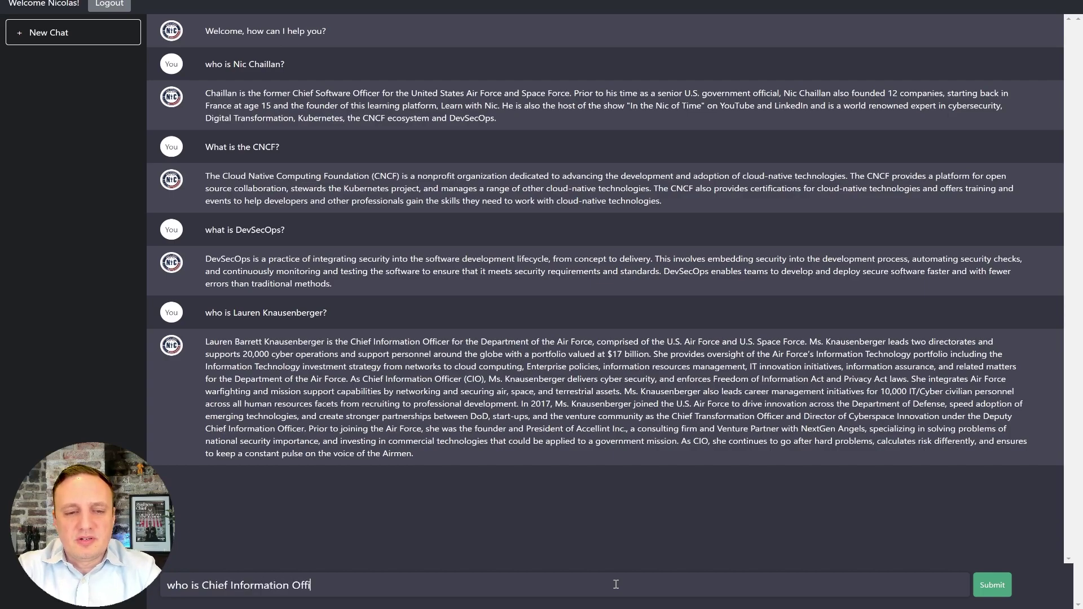
type("cer of the AIr Forc")
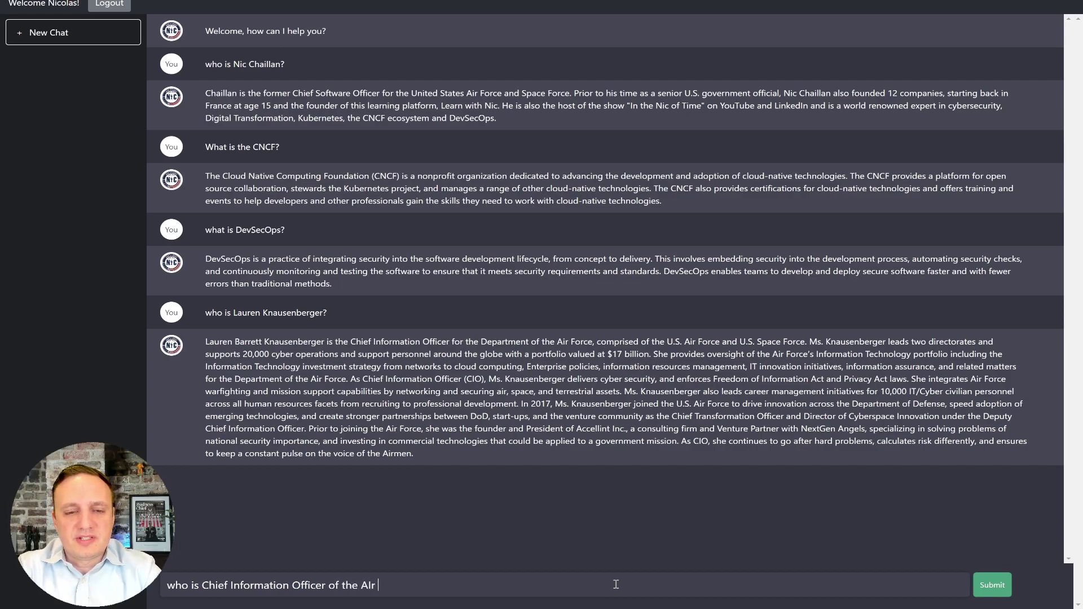
key("BackSpace")
key("BackSpace")
key("BackSpace")
key("BackSpace")
key("BackSpace")
key("BackSpace")
key("BackSpace")
type("ir Force?")
key("Return")
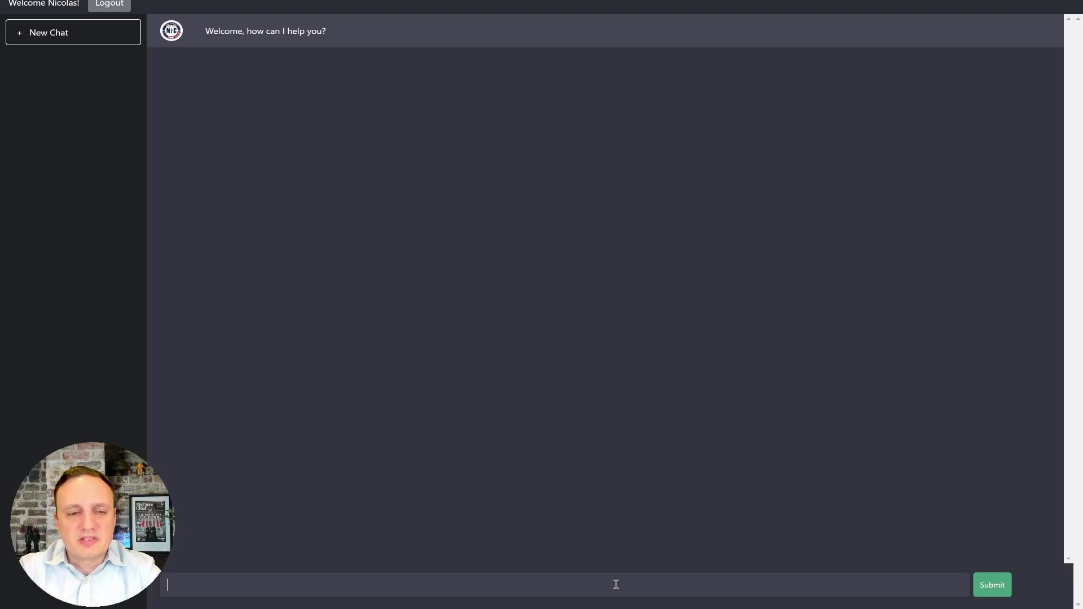
Step: Ask 'what is the difference between BOA and BPA?' and then between BPA and ID/IQ
type("o is")
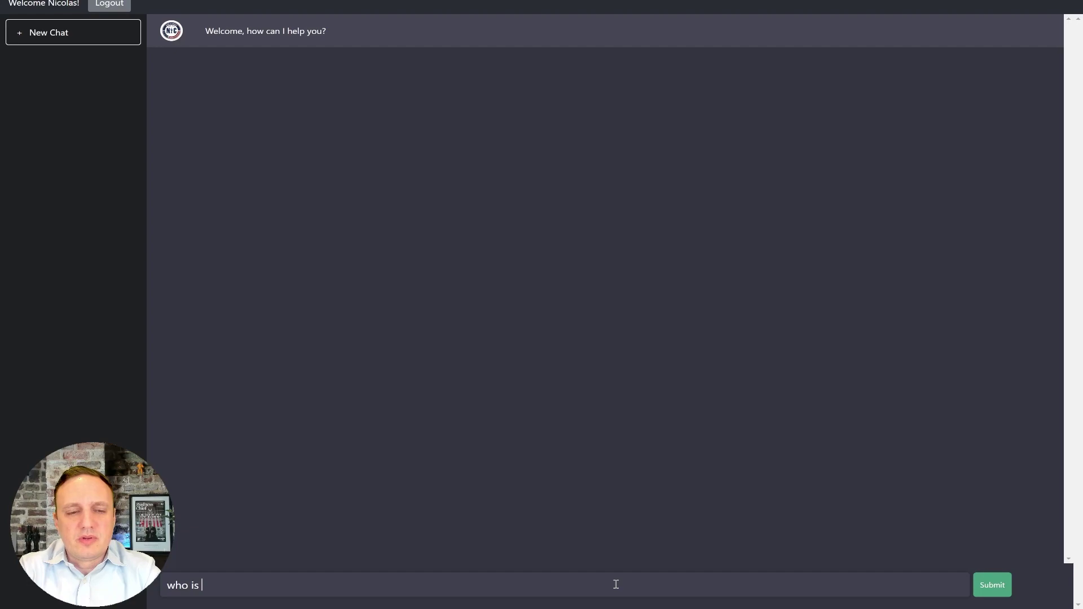
key("BackSpace")
key("BackSpace")
key("BackSpace")
type("is the difference between BOA and BPA?")
key("Return")
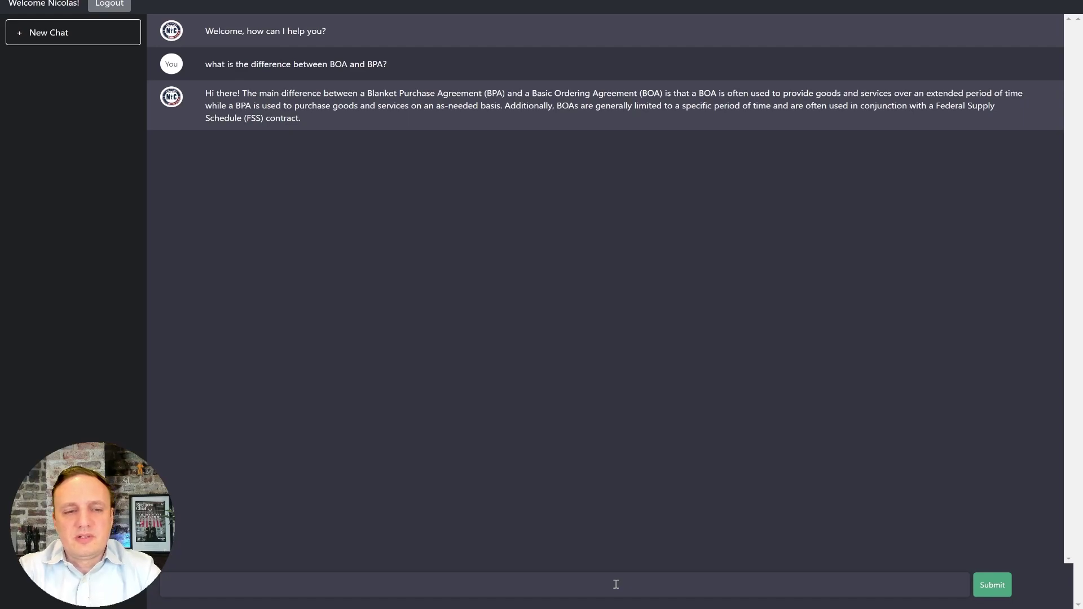
type("what is t")
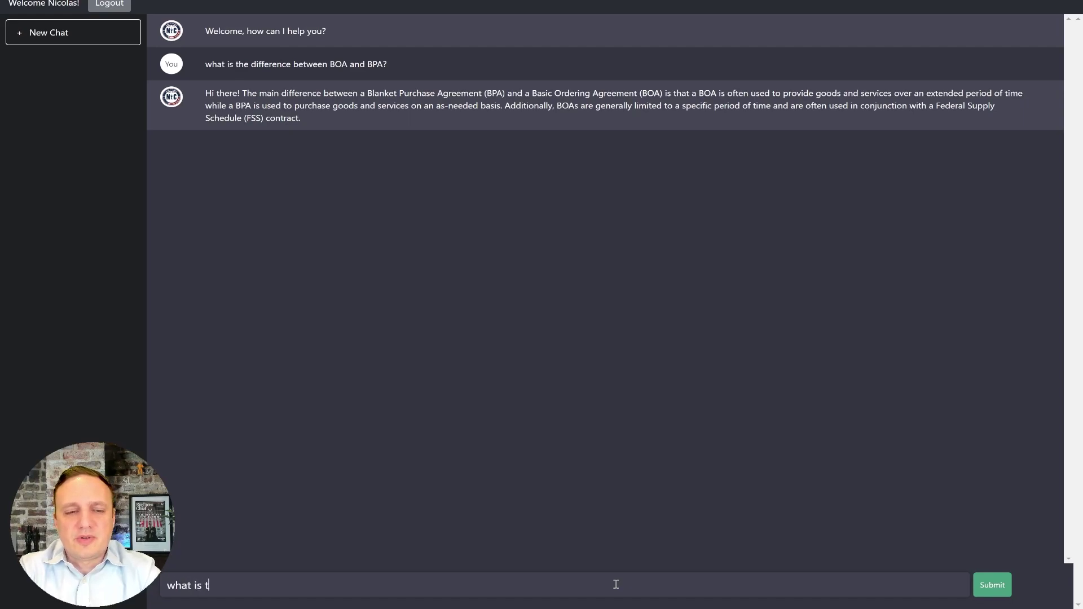
type("he difference betzeen")
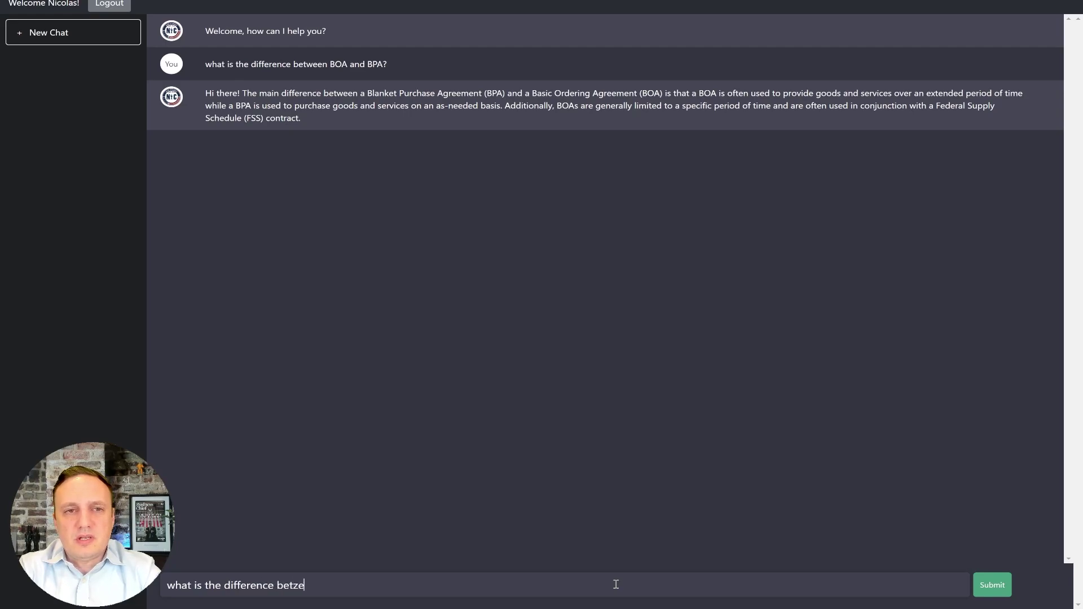
key("BackSpace")
key("BackSpace")
key("BackSpace")
key("BackSpace")
key("BackSpace")
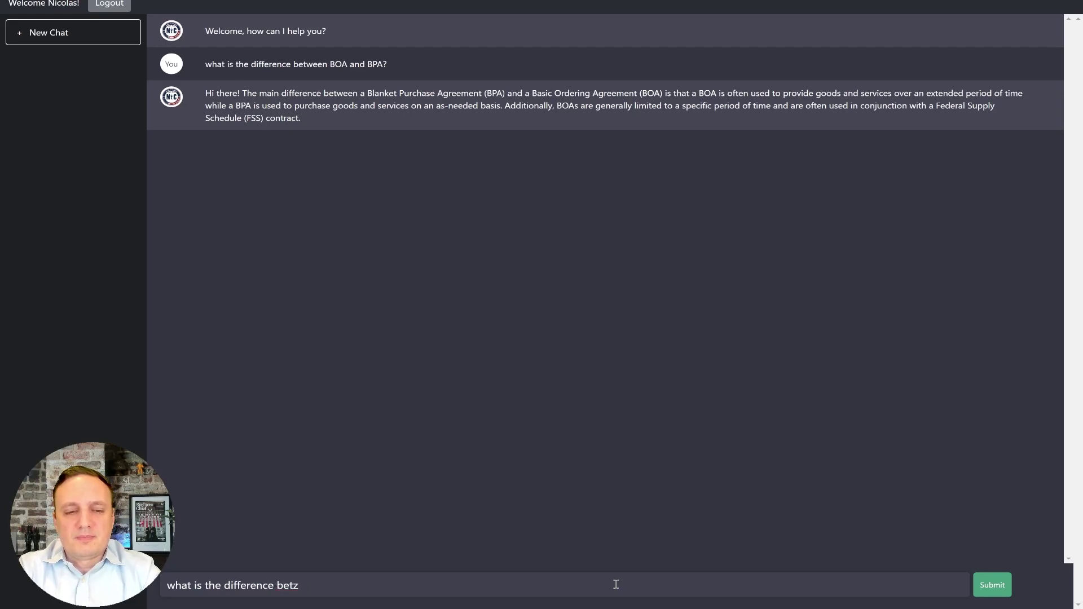
type("ween BPA and ID/IQ?")
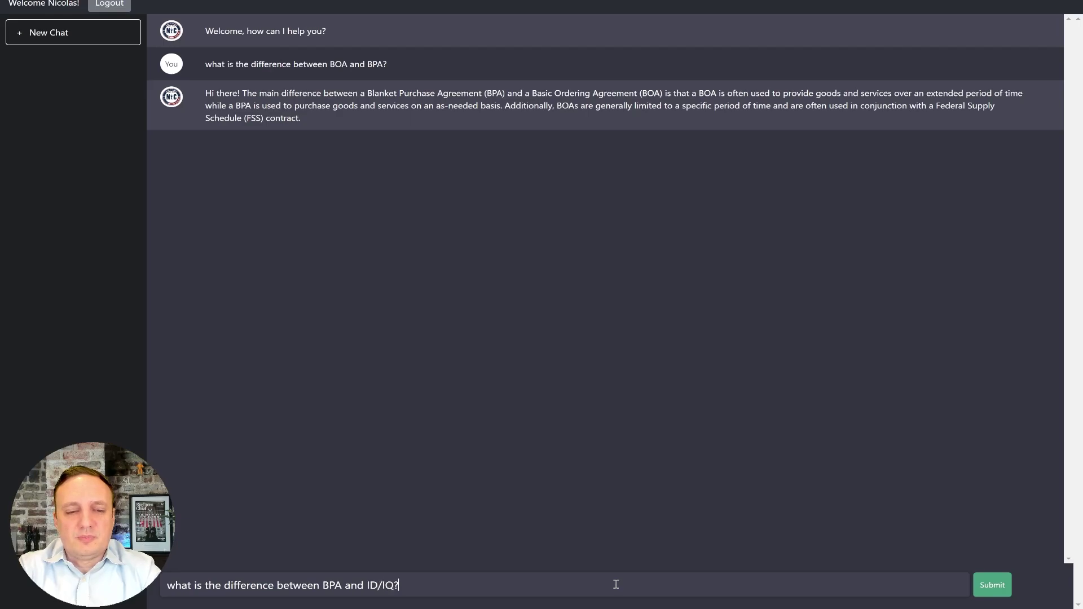
key("Return")
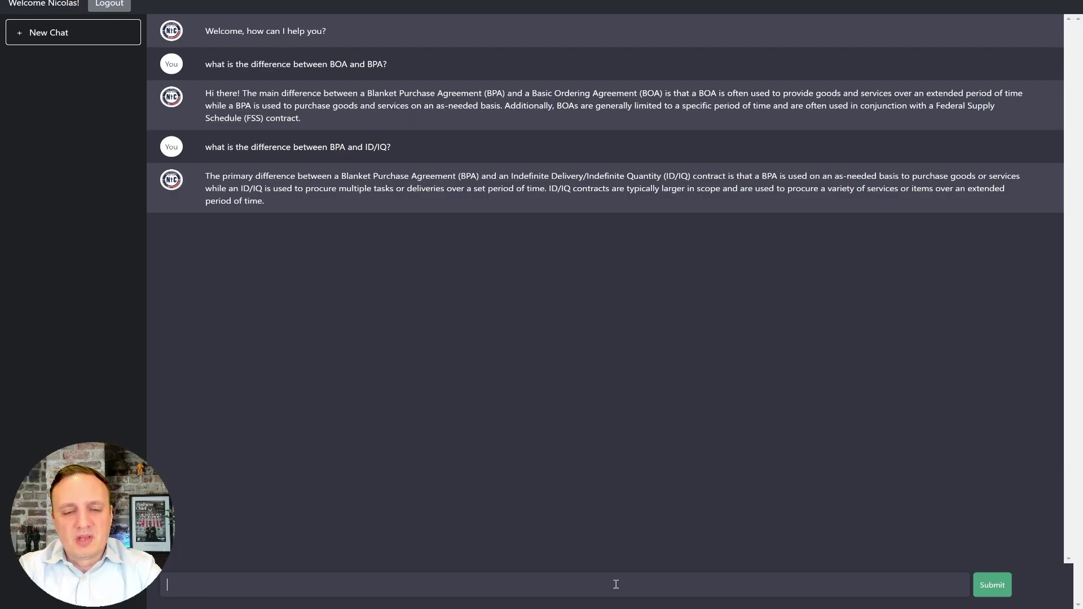
Step: Ask why the site's namesake resigned from the Air Force
type("did Nic Chaill")
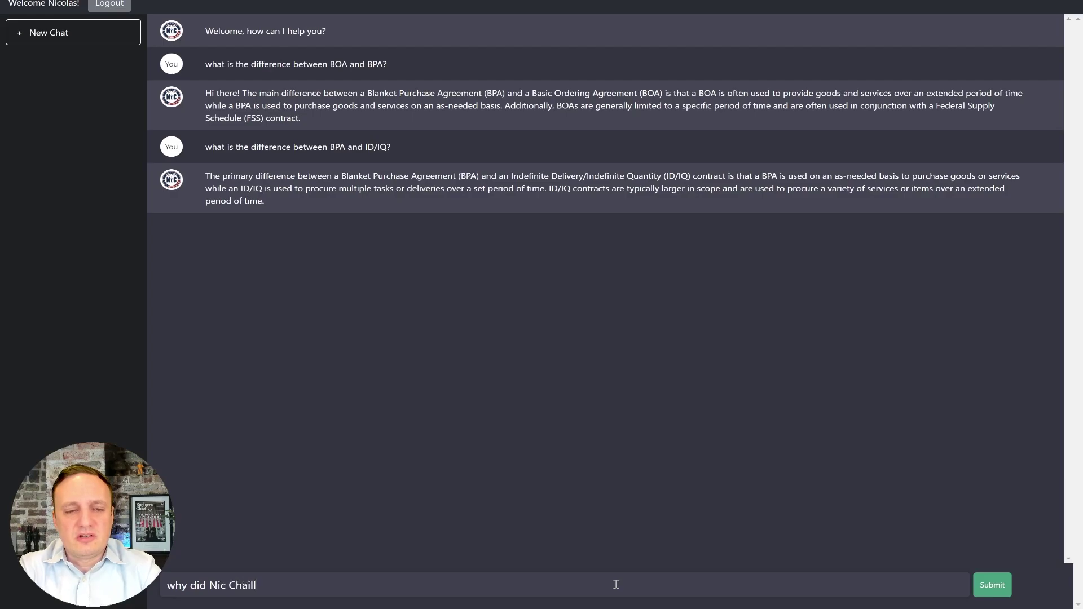
type("an resign from the Air")
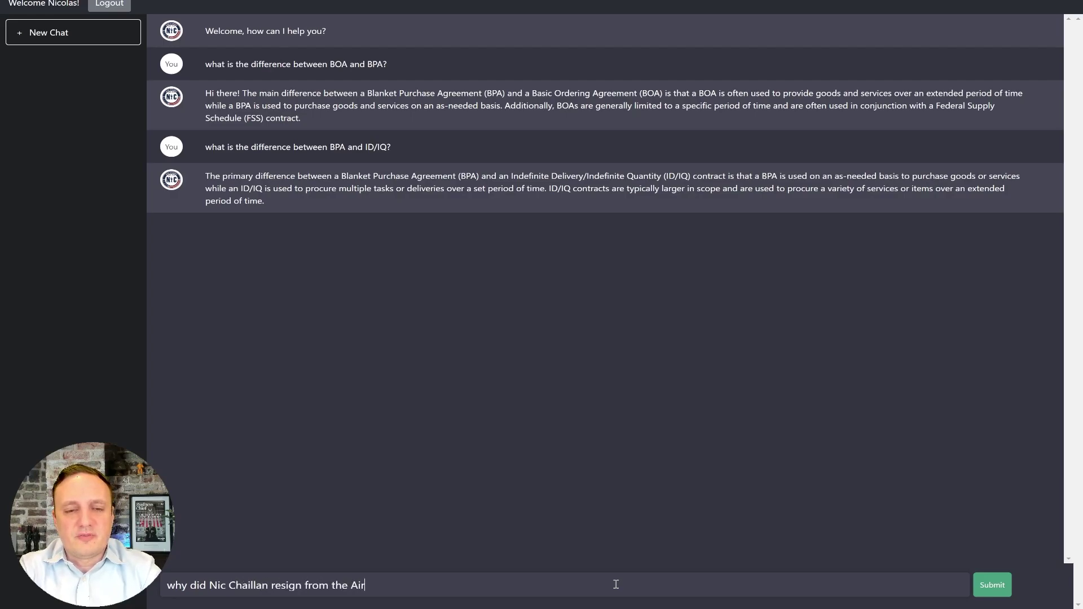
type(" Force?")
key("Return")
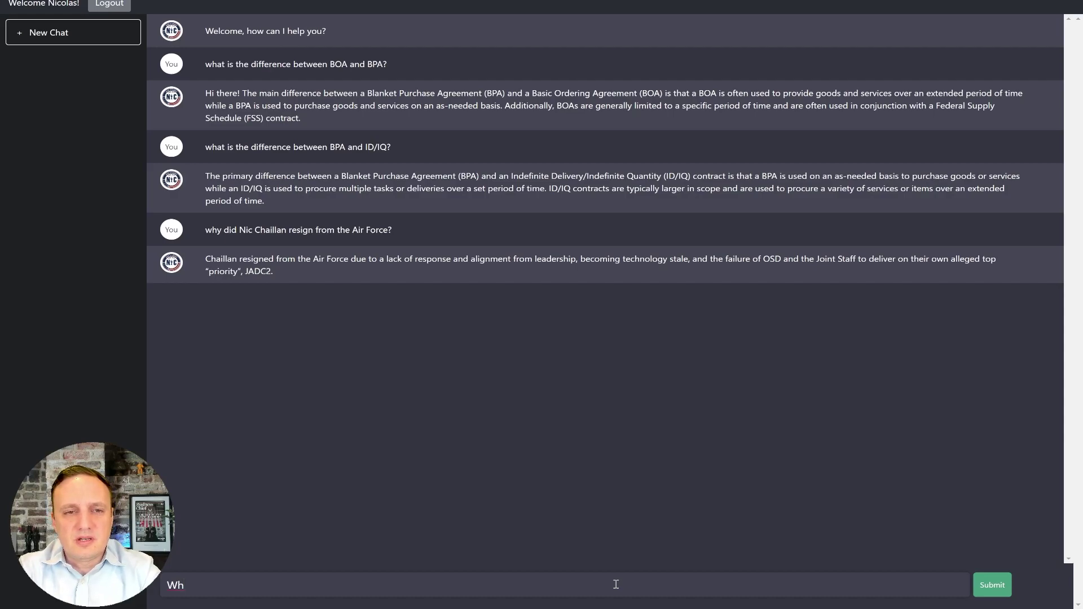
Step: Ask the bot 'What is JADC2?'
type("t is JADC2?")
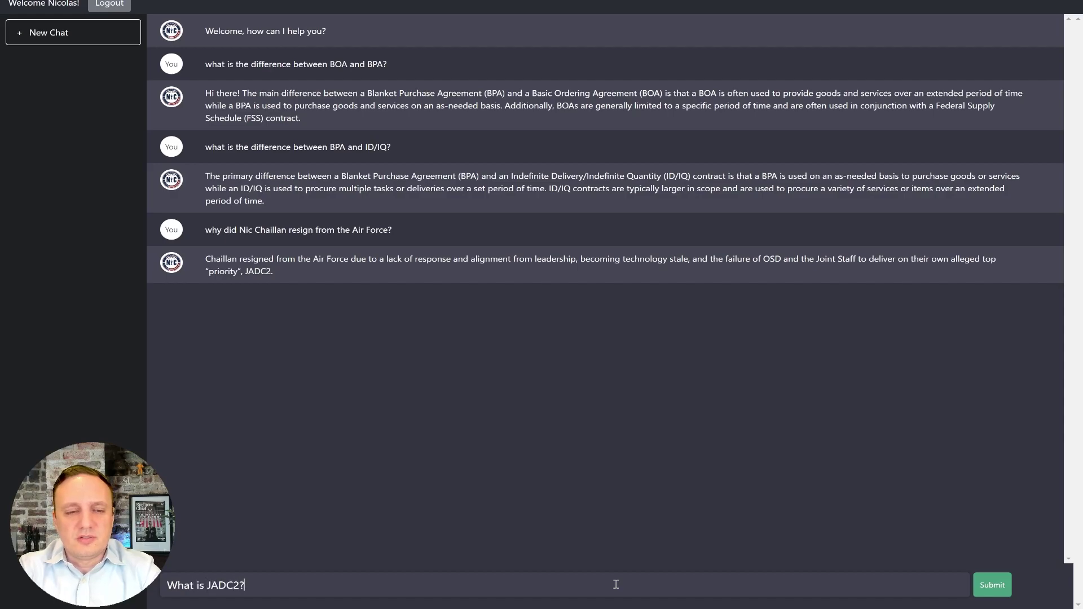
key("Return")
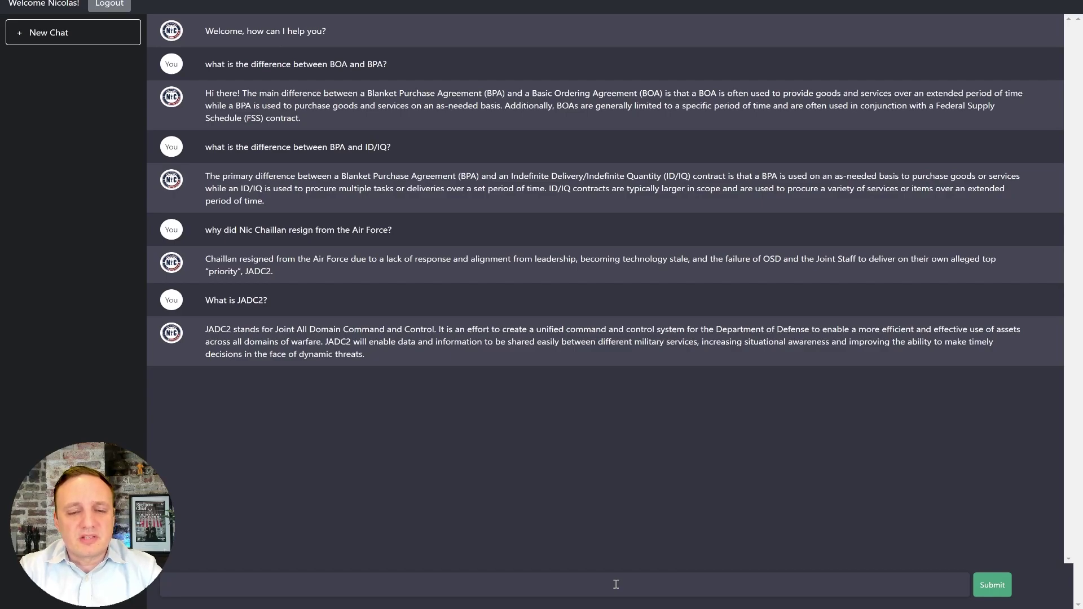
Step: Send the request 'write python code to list files in a directory'
type("ite pyth")
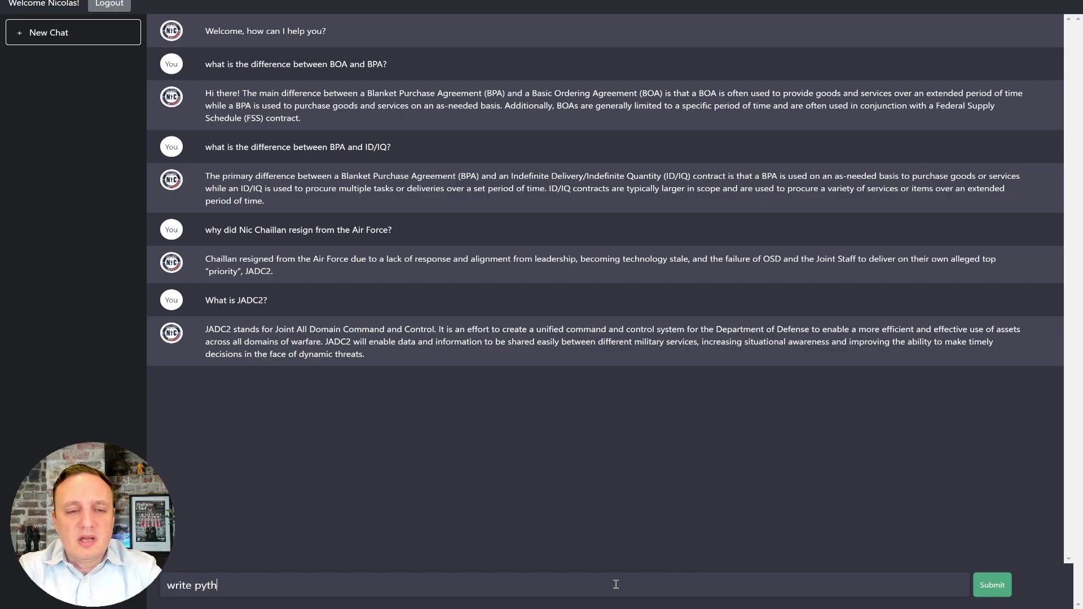
type("on code to list files in a directory")
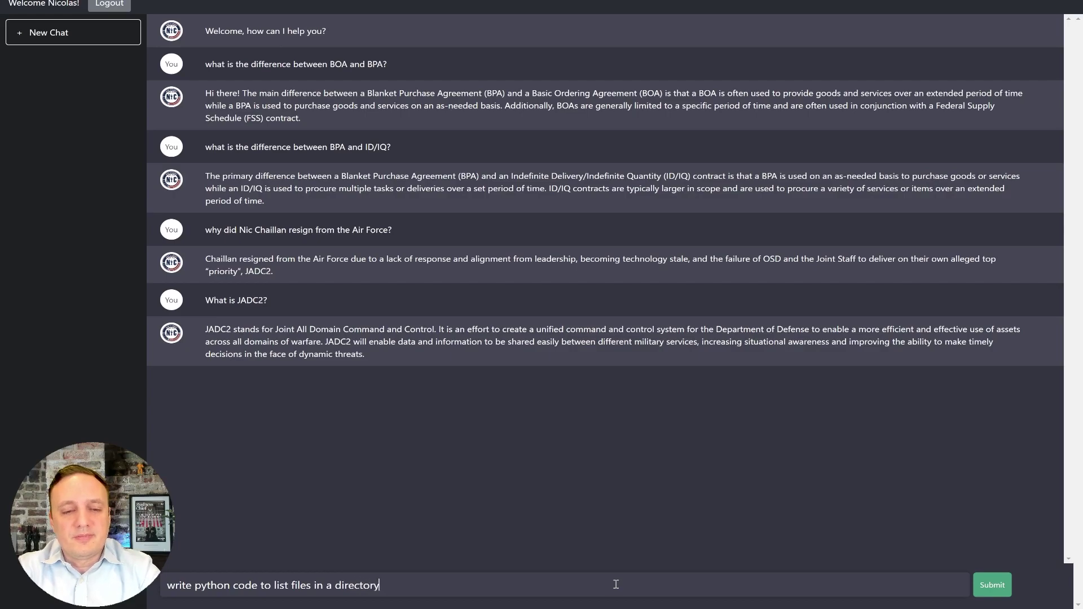
key("Return")
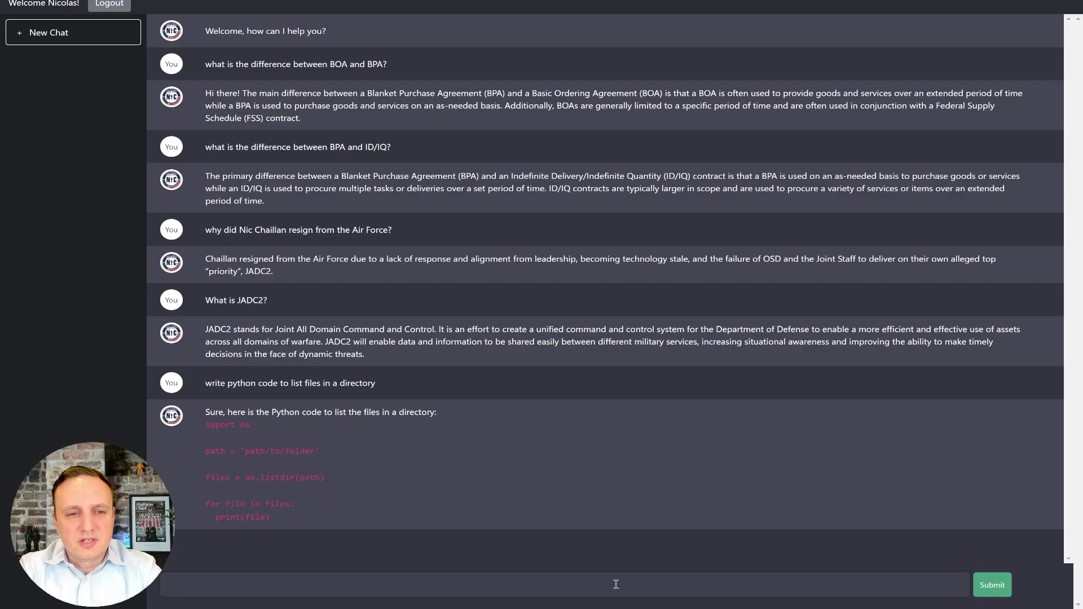
Step: Send the request 'write javascript code to list files in a directory'
type("rite ja")
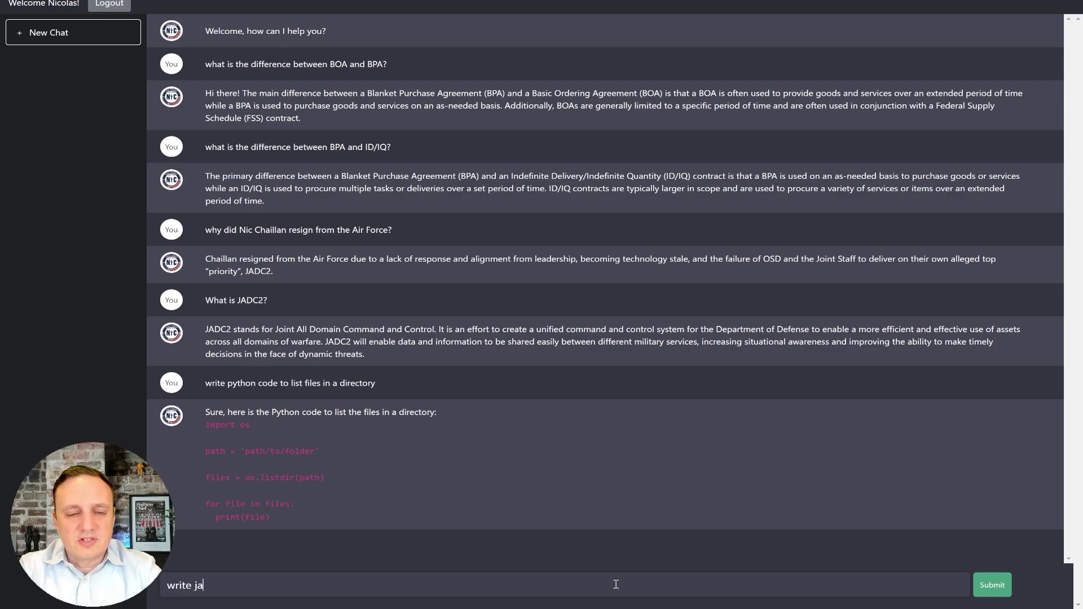
type("vascript code to list file")
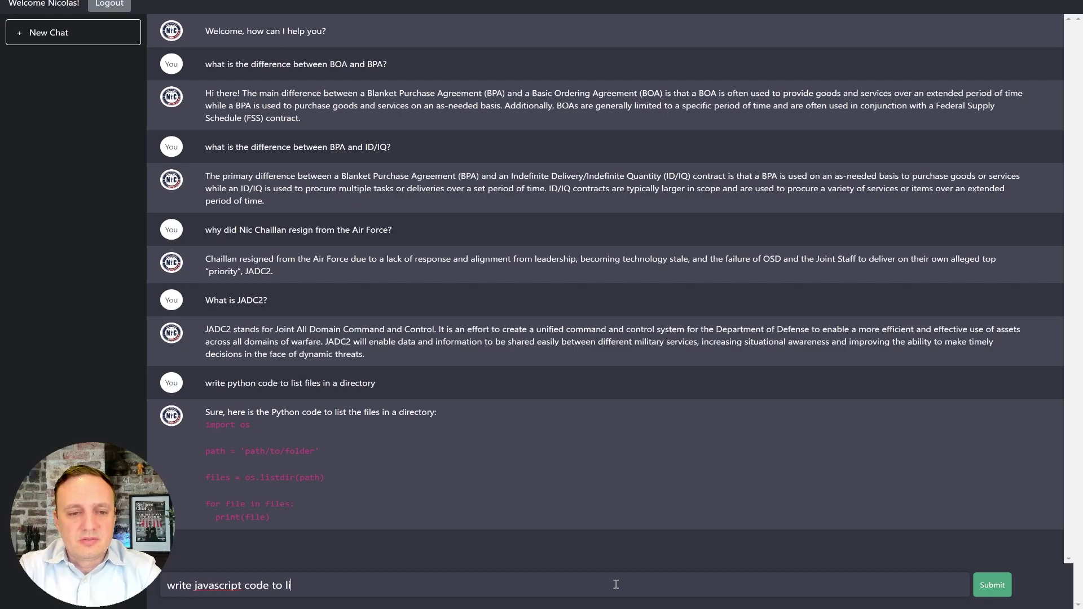
type("s in a directory")
key("Return")
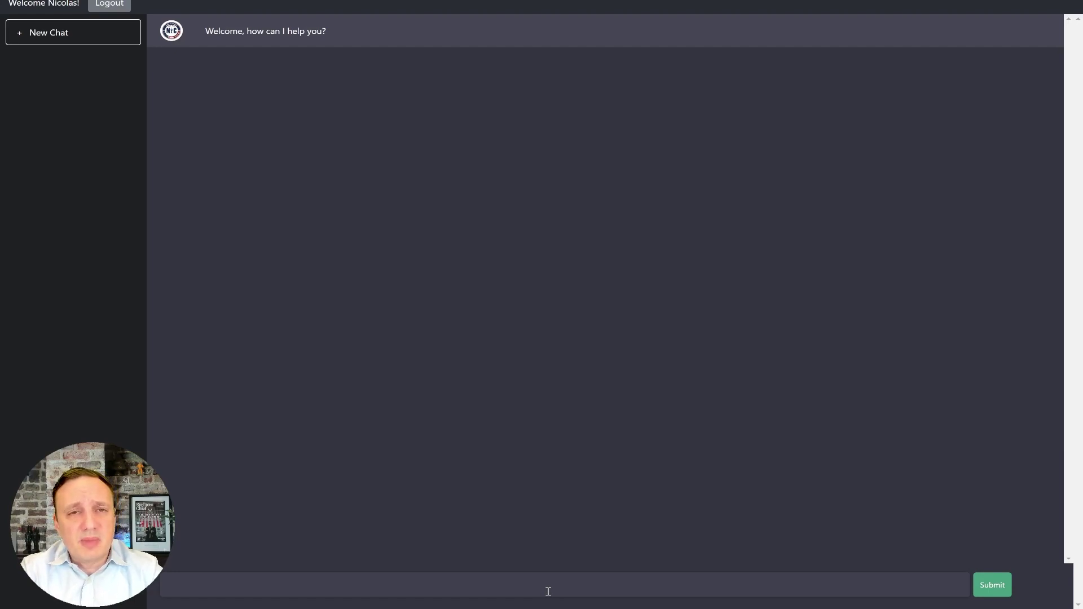
Step: Ask 'who is in charge of F-35?' in the message box
left_click(548, 592)
type("who is in charge")
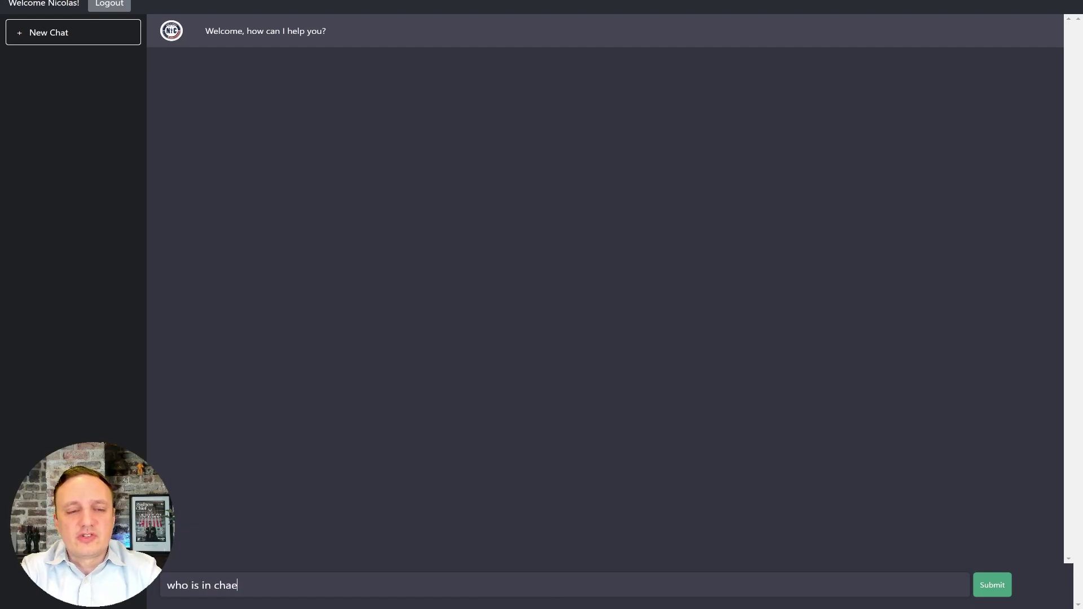
type(" of F-35")
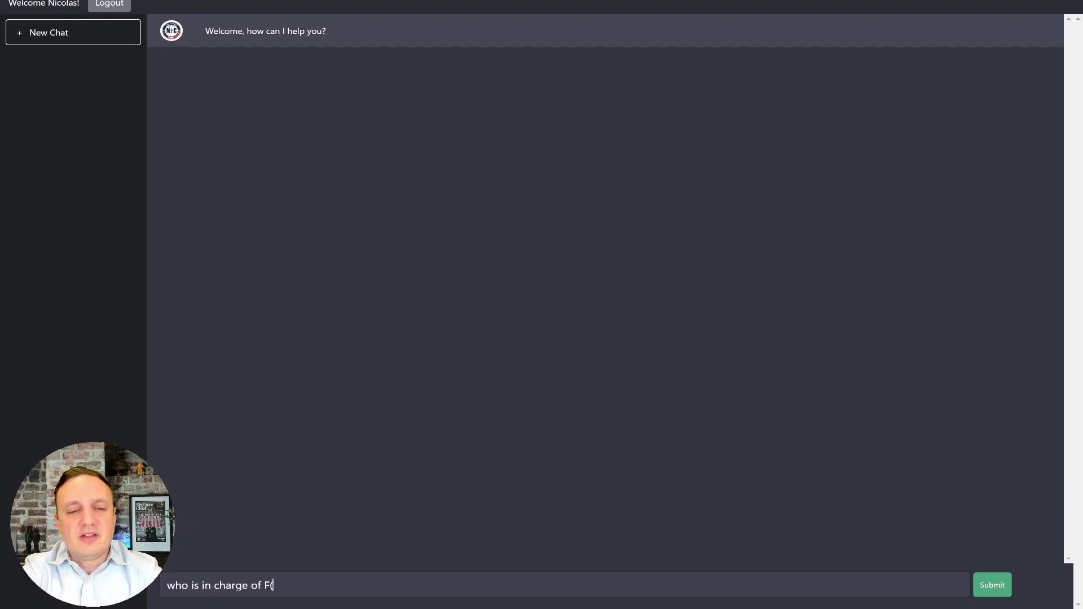
type("?")
key("Return")
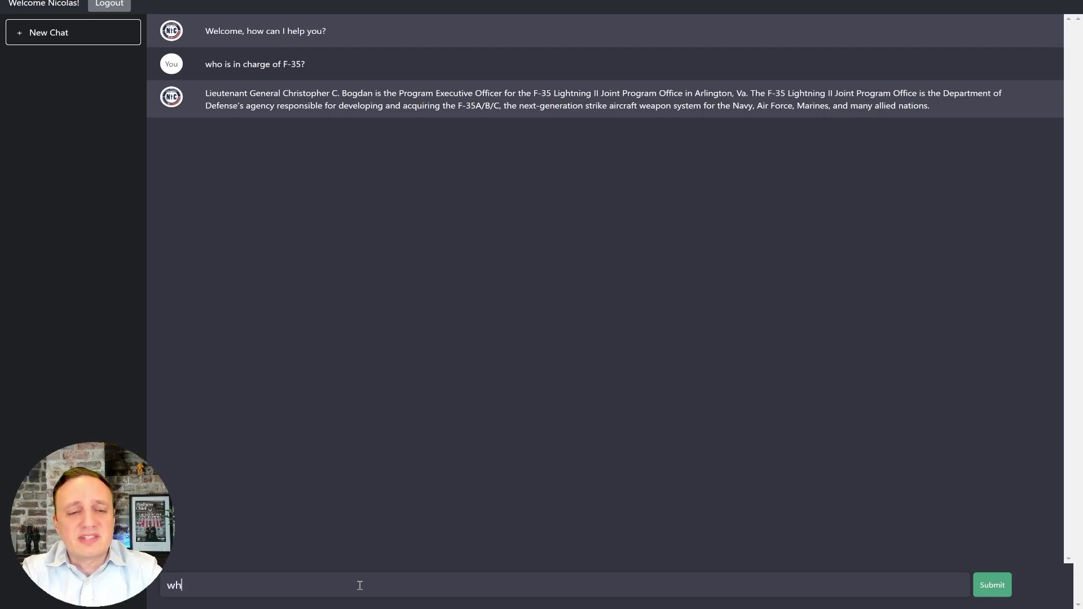
Step: Ask who the general is, then refresh with F5 to clear the conversation
type("o is General M")
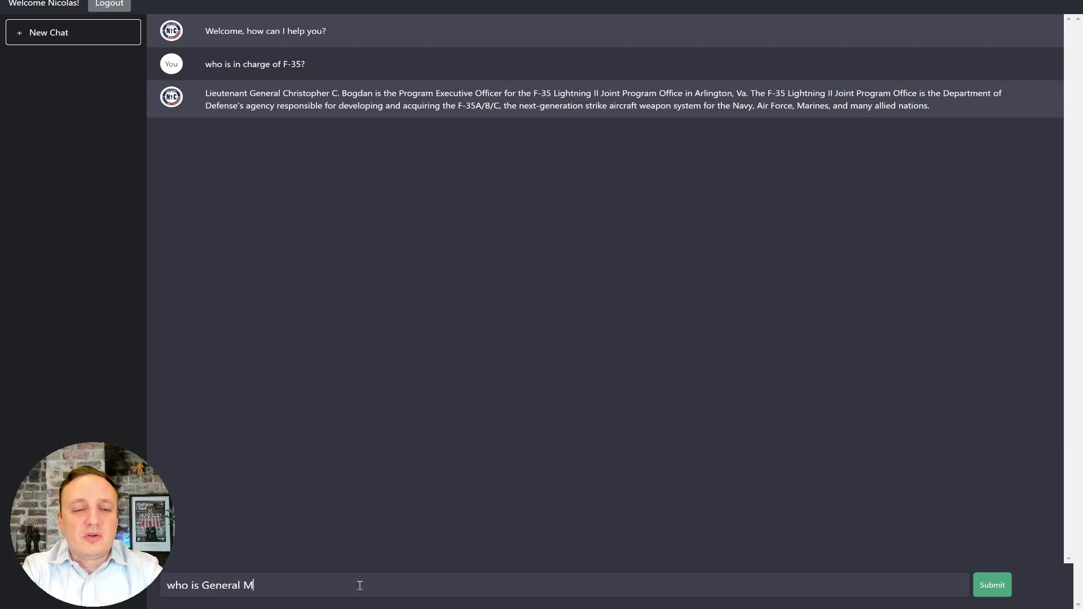
type("ichael Schmidt?")
key("Return")
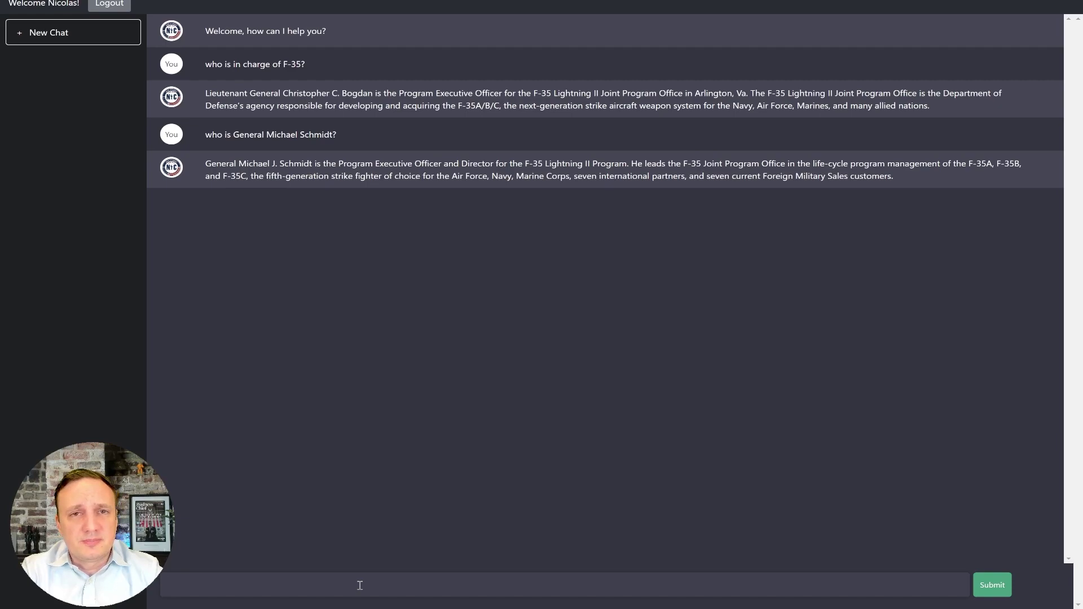
key("F5")
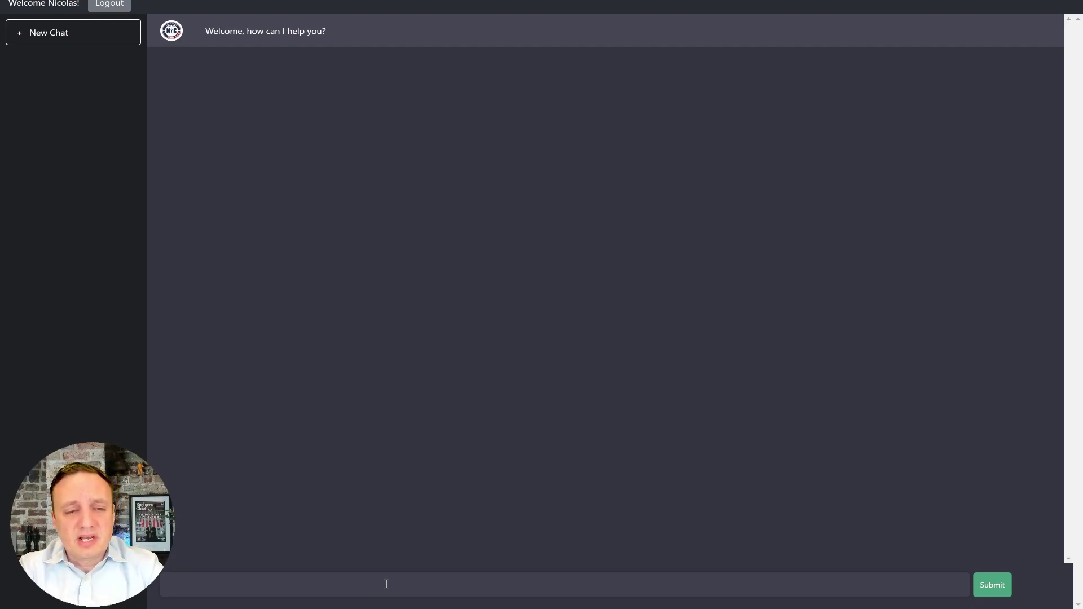
Step: Ask 'what is the video about Chaos Engineering?' and then 'what is the link to the video about Chaos Engineering?'
type("t is the video about Chaos Engineering?")
key("Return")
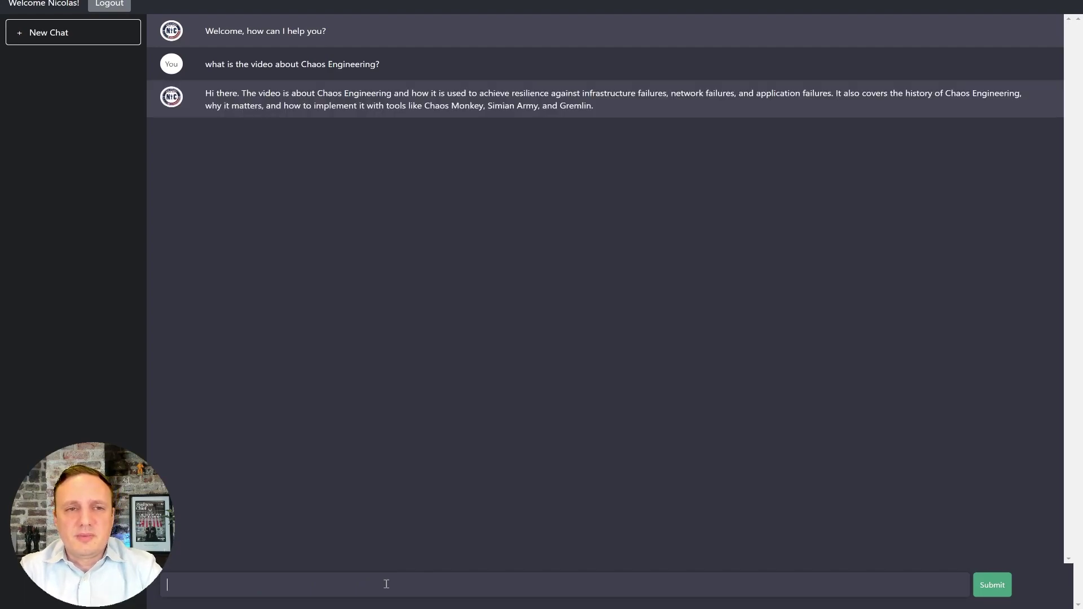
type("what is the link to the video about Chaos Engineering?")
key("Return")
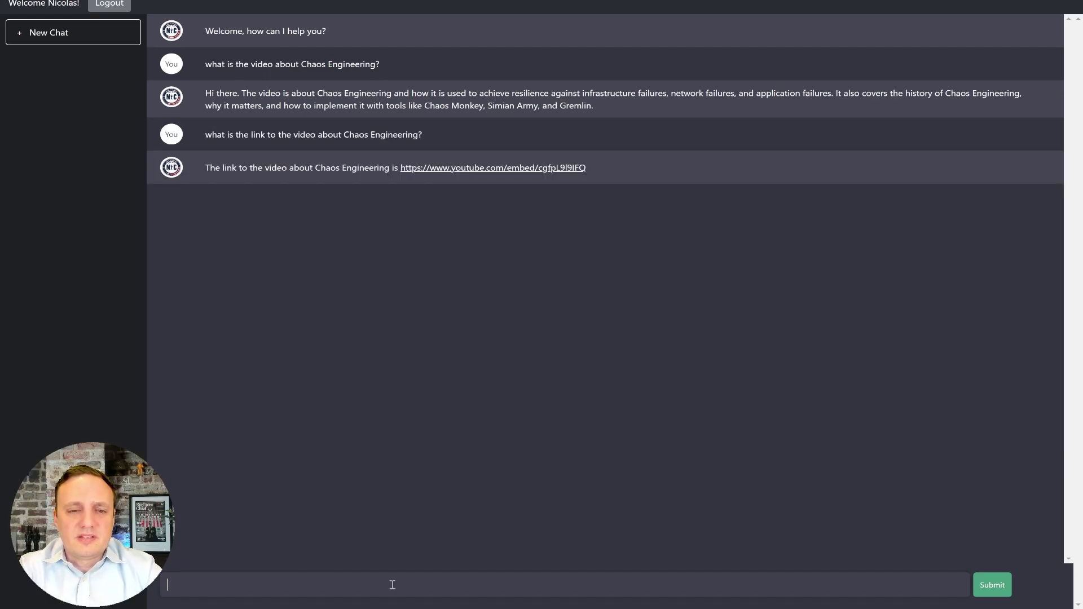
left_click(423, 590)
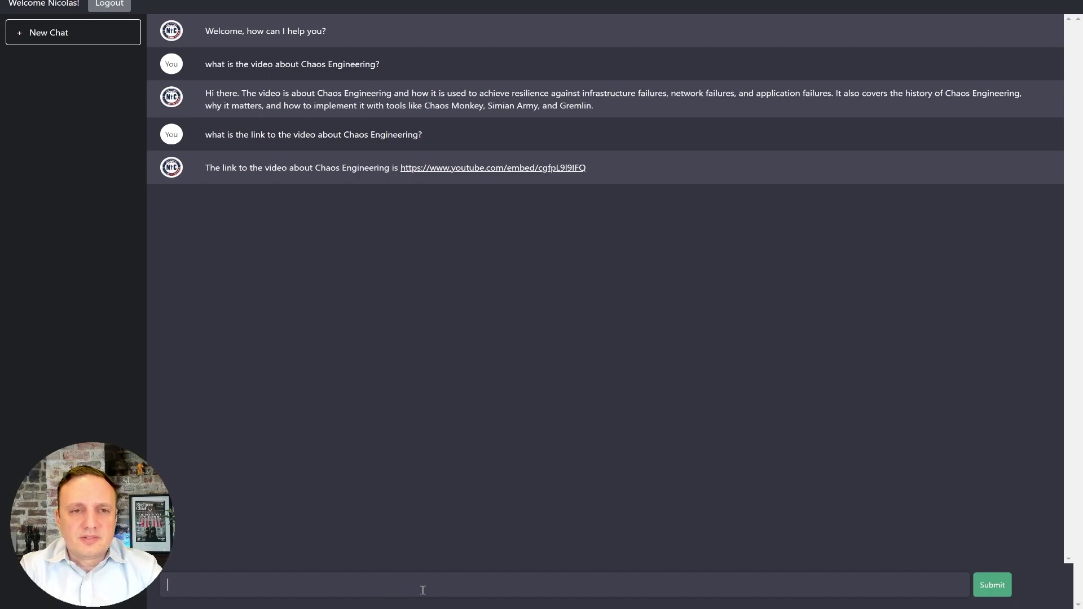
Step: Ask about the '3 pillars of Cybersecurity' video, then request a summary of 'why Kubernetes is a must'
type("what is the video about 3 pillars")
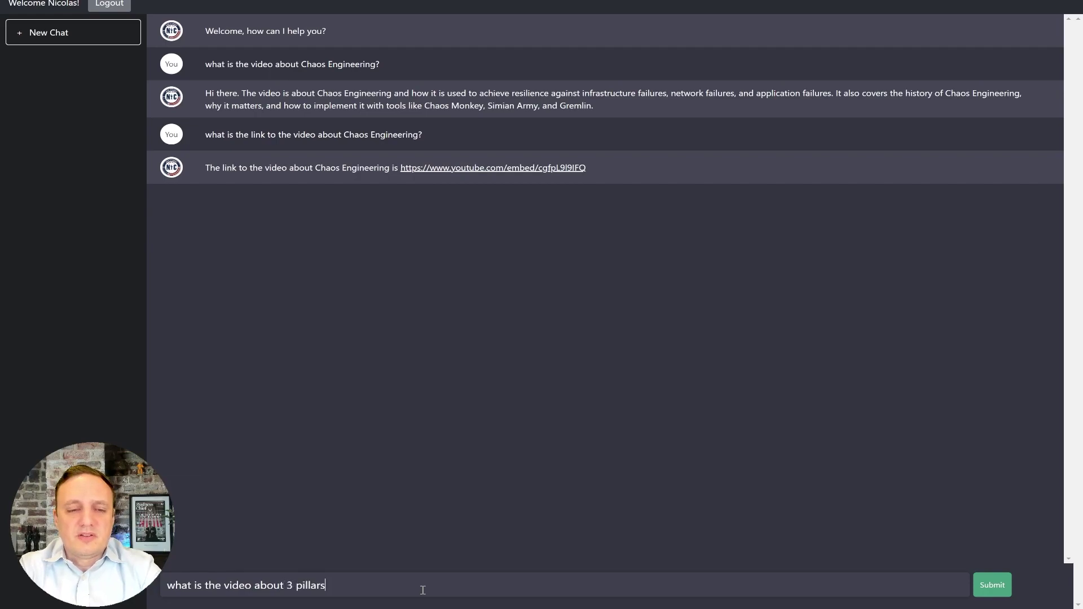
type(" of Cybersecurity?")
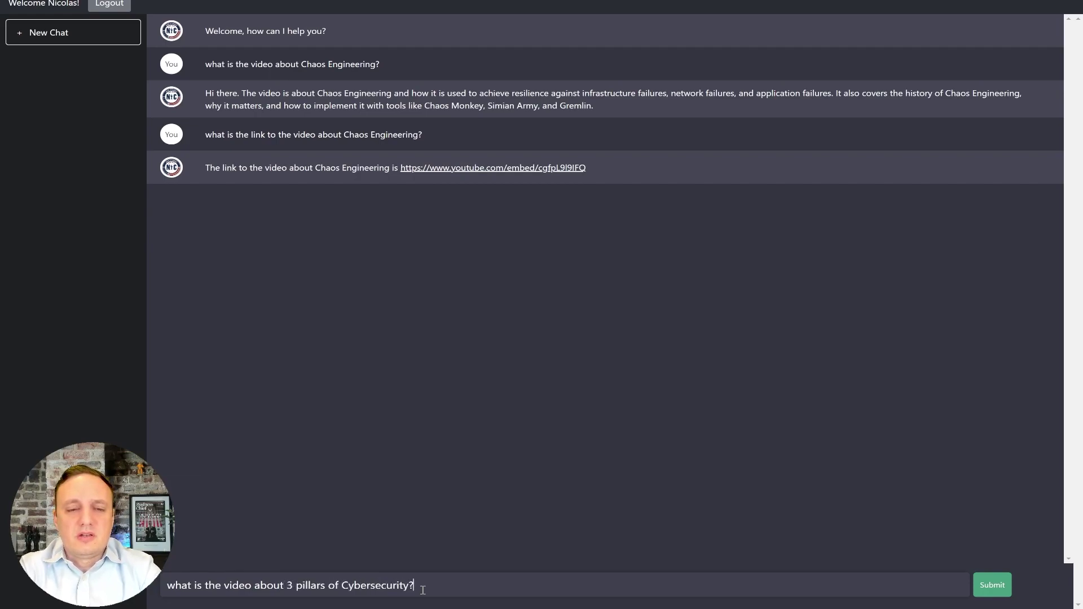
key("Return")
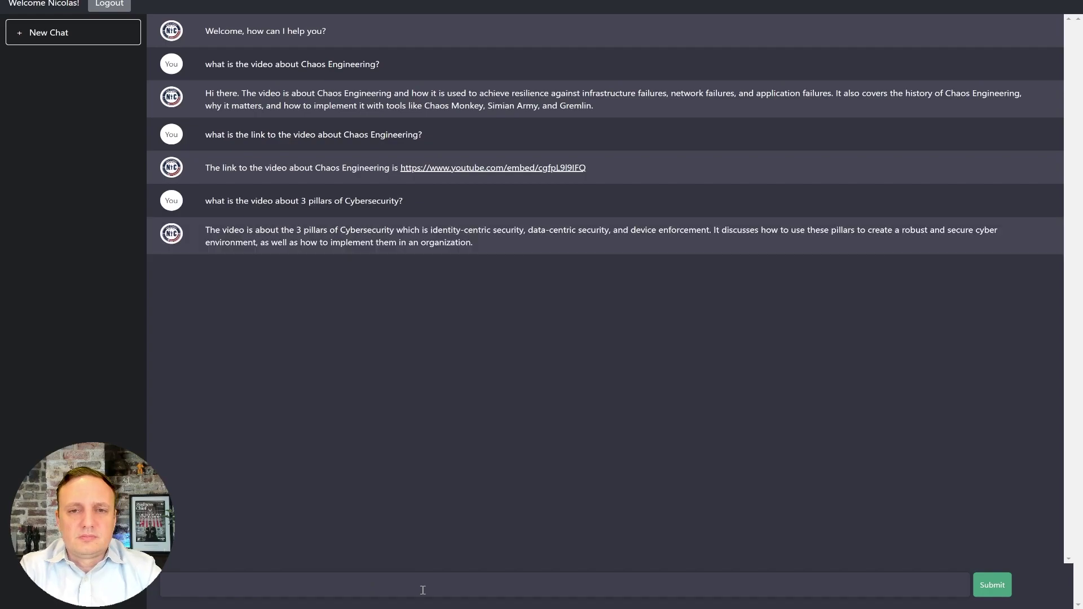
type("can  you summarize the")
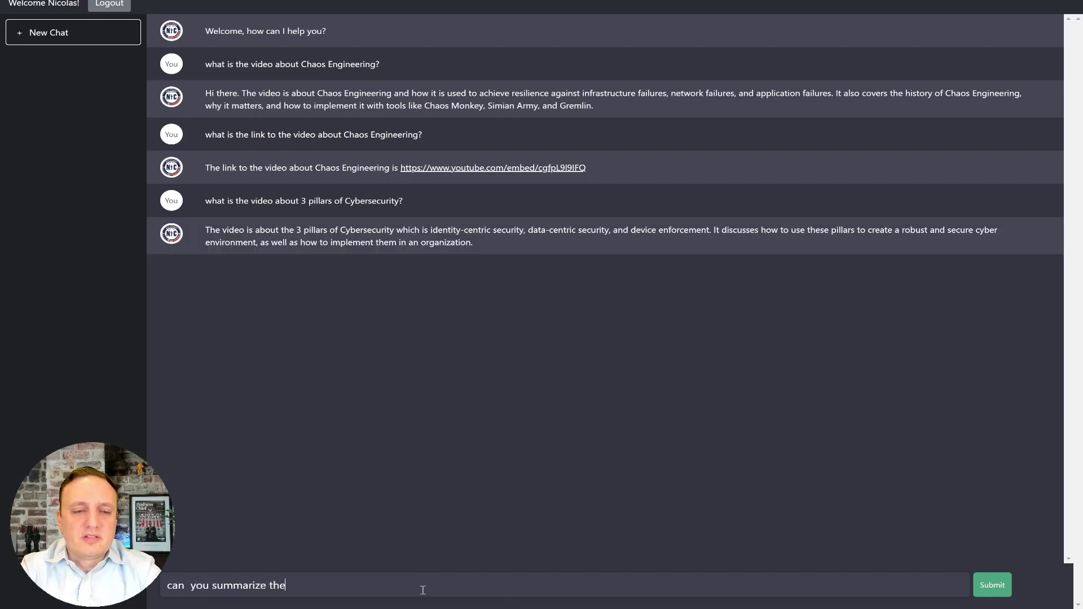
type(" video about wh")
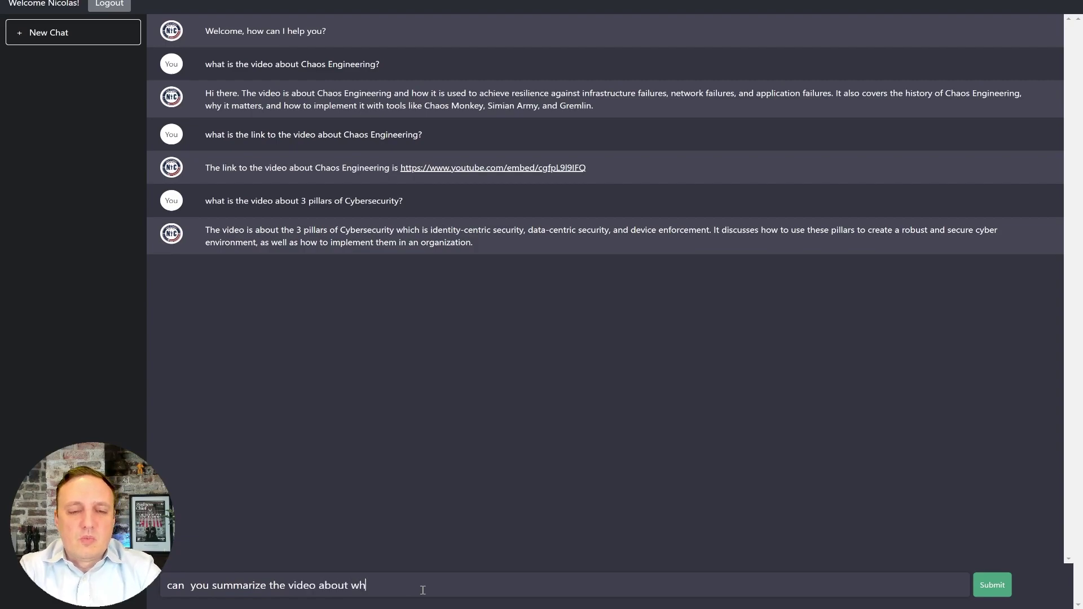
type("y Kubernetes is a must")
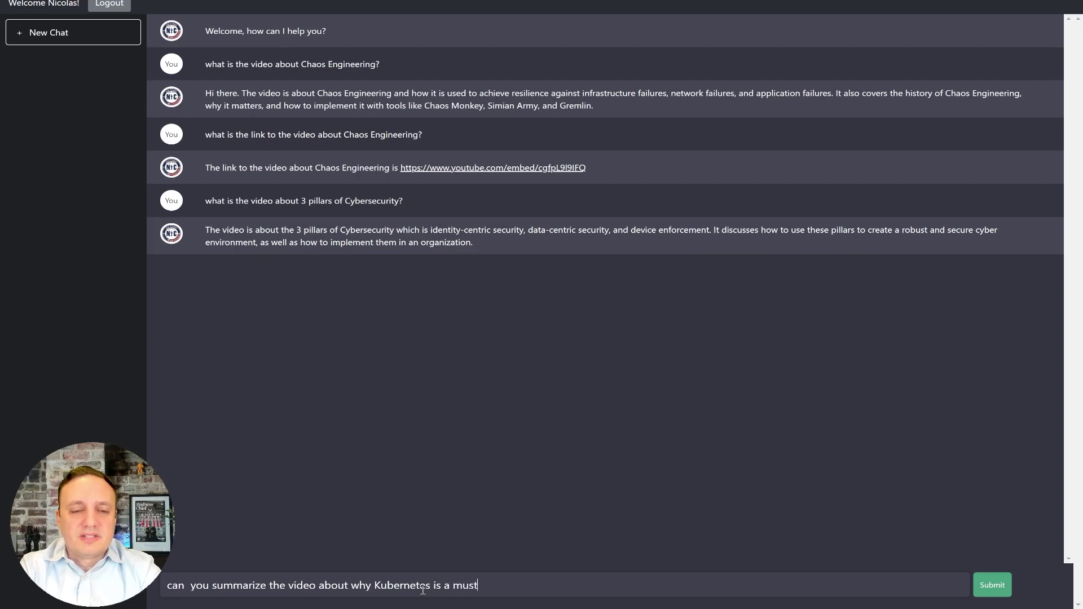
key("Return")
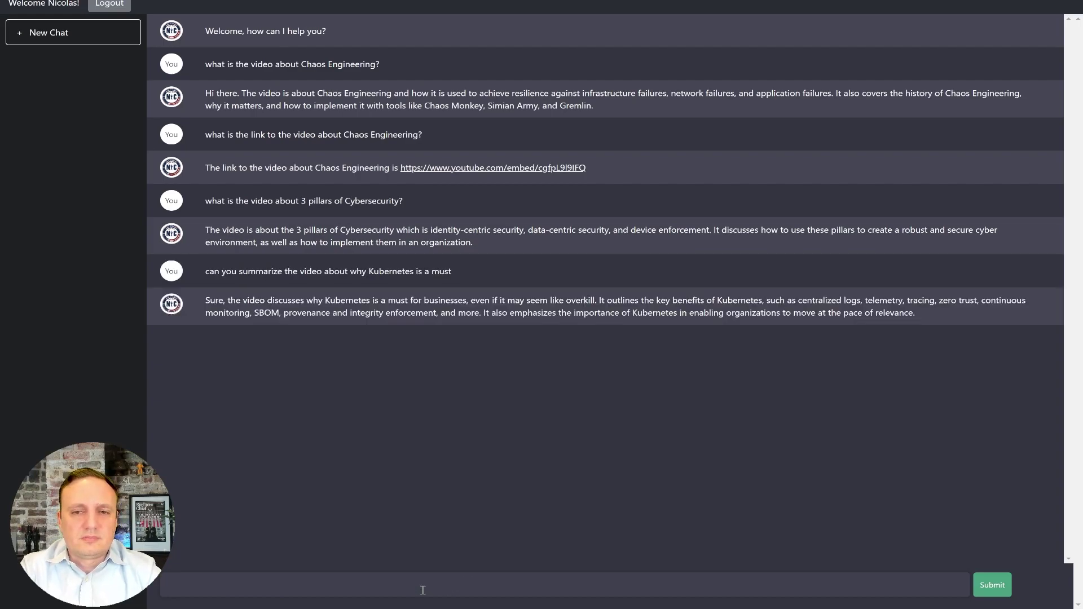